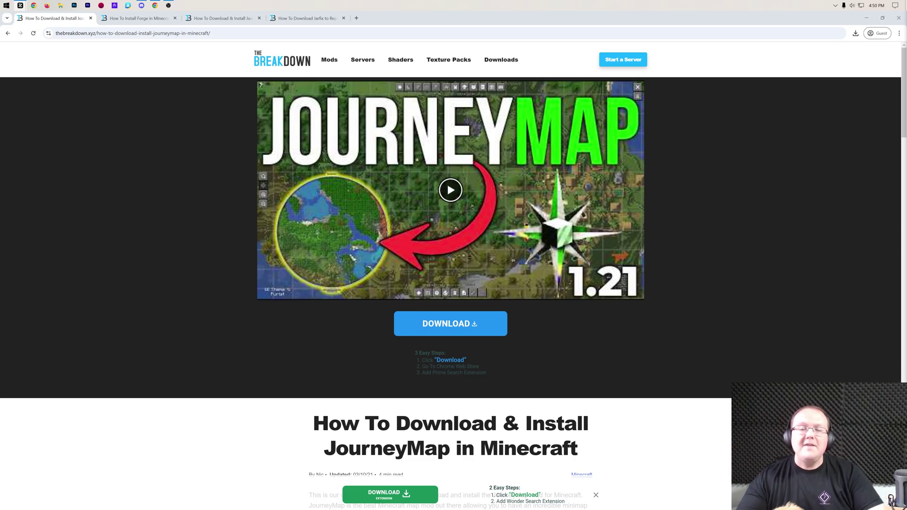
Step: Scroll the JourneyMap guide down to the 'Click here to download JourneyMap!' link
scroll(850, 373, "down", 2)
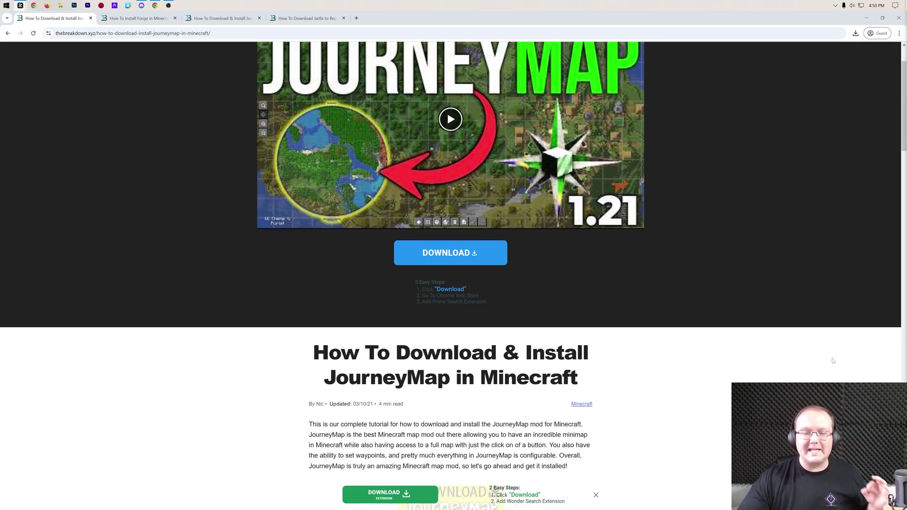
scroll(705, 281, "down", 3)
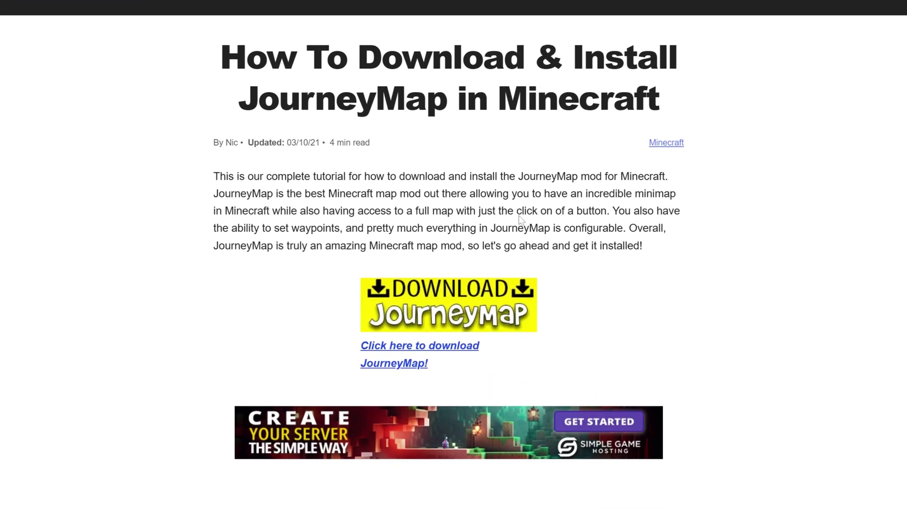
Step: Open the JourneyMap mod page on CurseForge and list its files
scroll(432, 406, "down", 1)
left_click(424, 276)
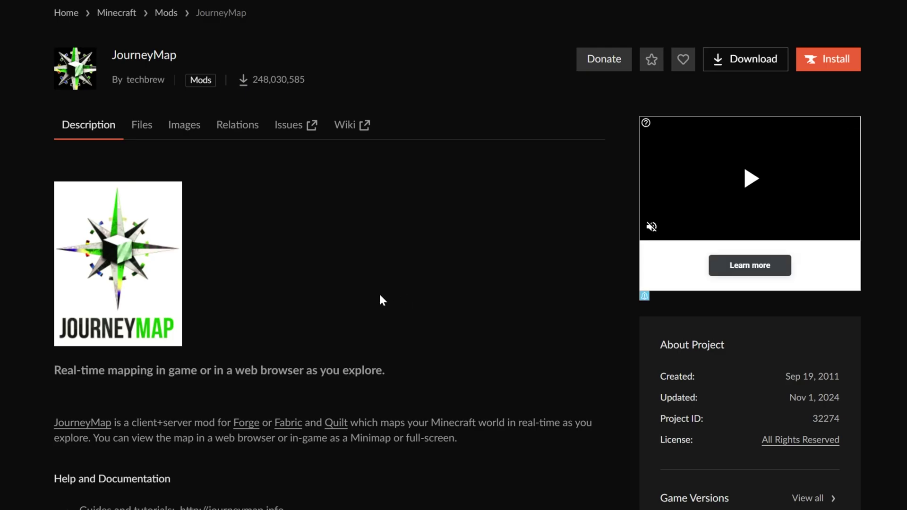
left_click(143, 127)
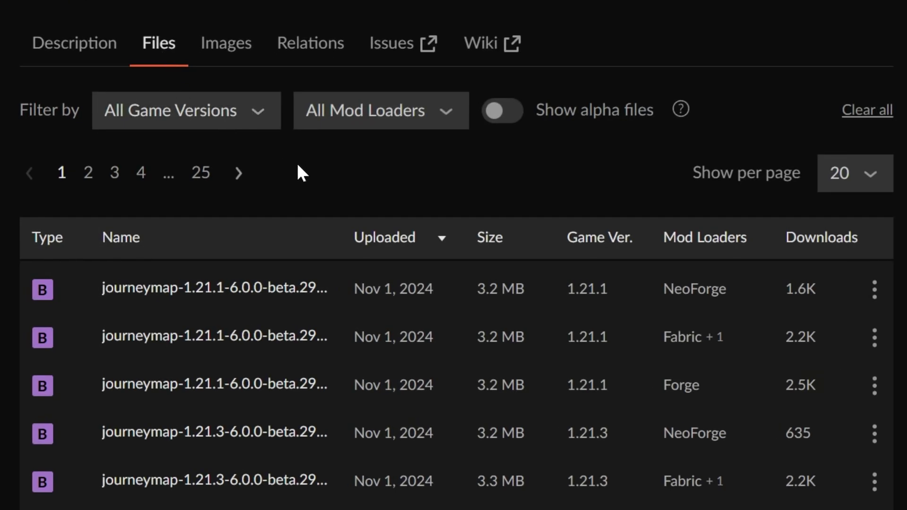
Step: Filter the files to Minecraft 1.21.3 and Forge, then download the newest one
left_click(248, 117)
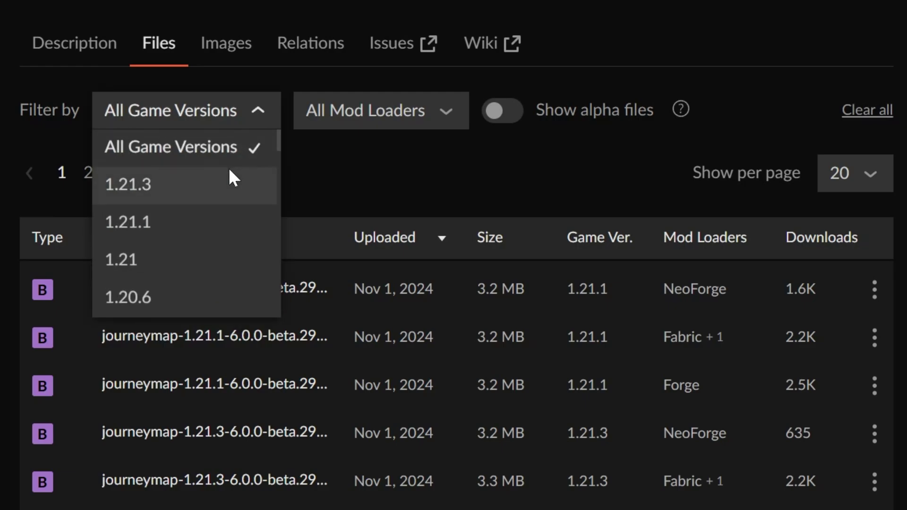
left_click(156, 184)
left_click(317, 115)
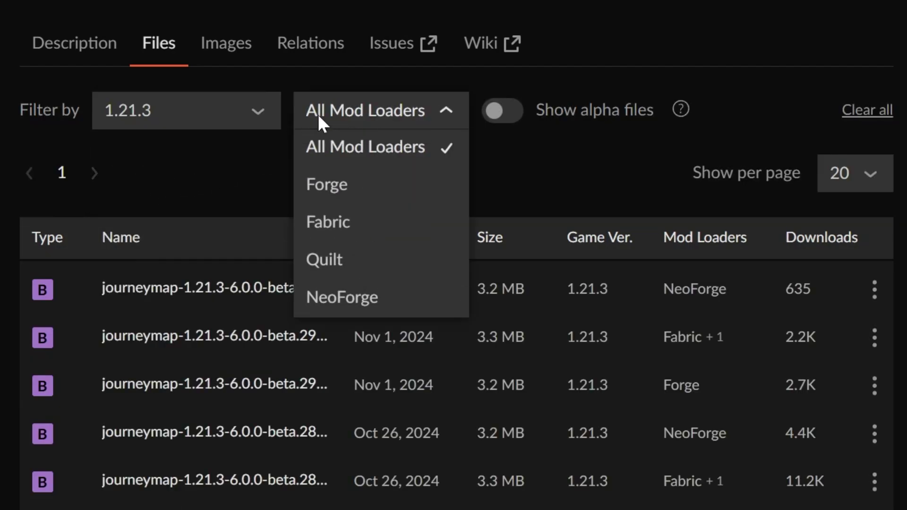
left_click(356, 191)
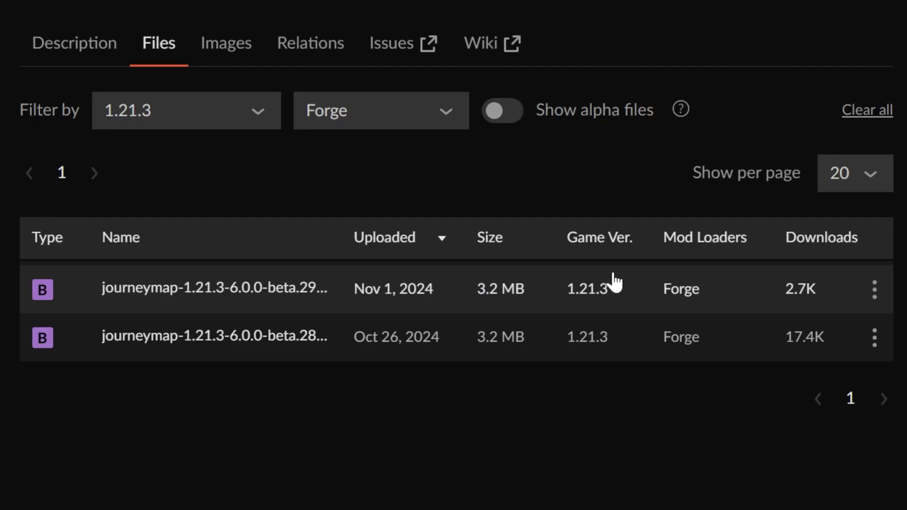
left_click(875, 289)
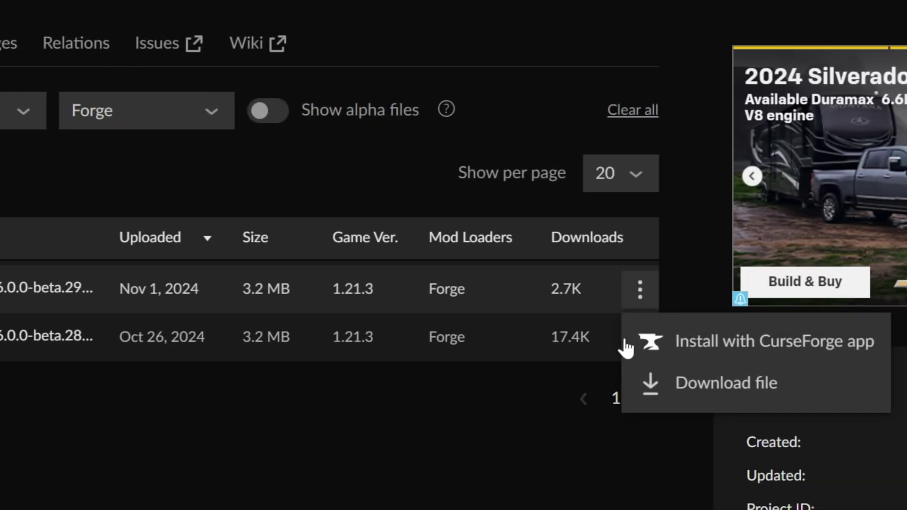
left_click(648, 384)
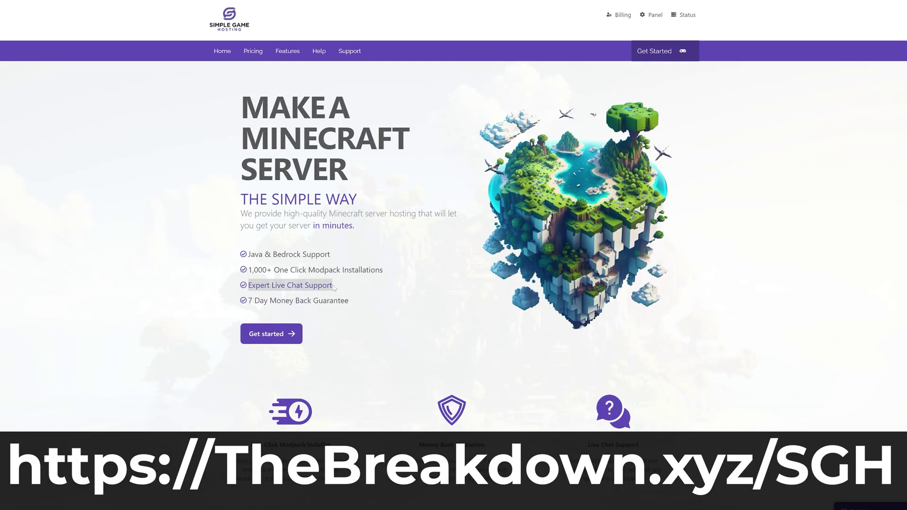
Step: Browse the one-click modpack installer feature and search modpacks for Pixelmon
scroll(277, 262, "down", 4)
left_click_drag(250, 250, 275, 250)
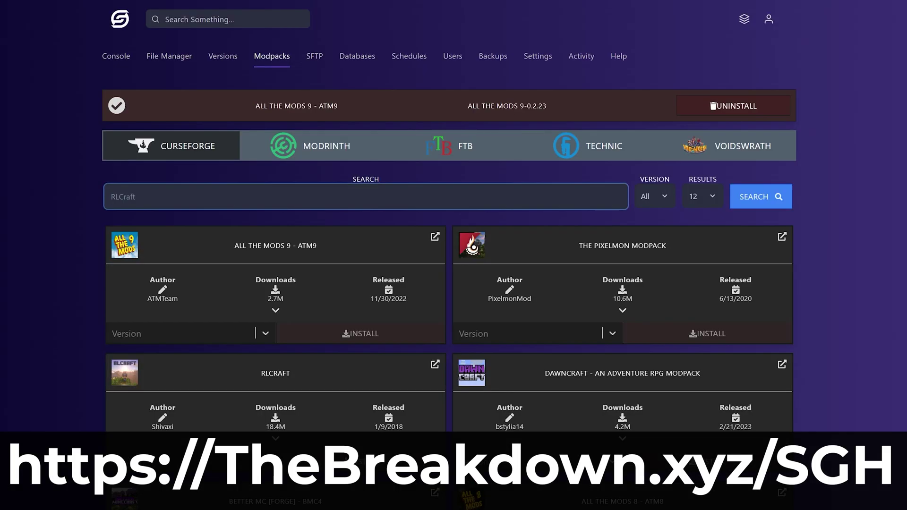
type("Pixelmon")
key("Return")
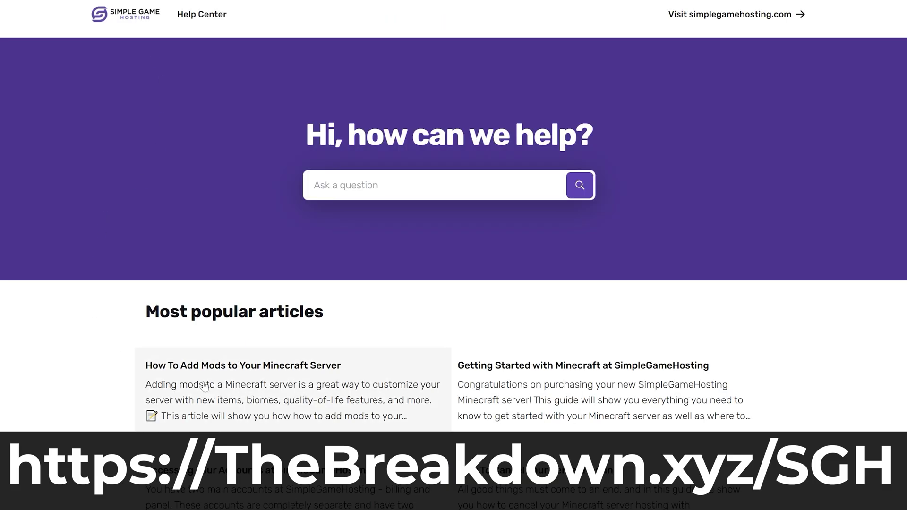
Step: Test ping to the server locations and choose to install Forge 1.20.2 on the server
left_click(227, 364)
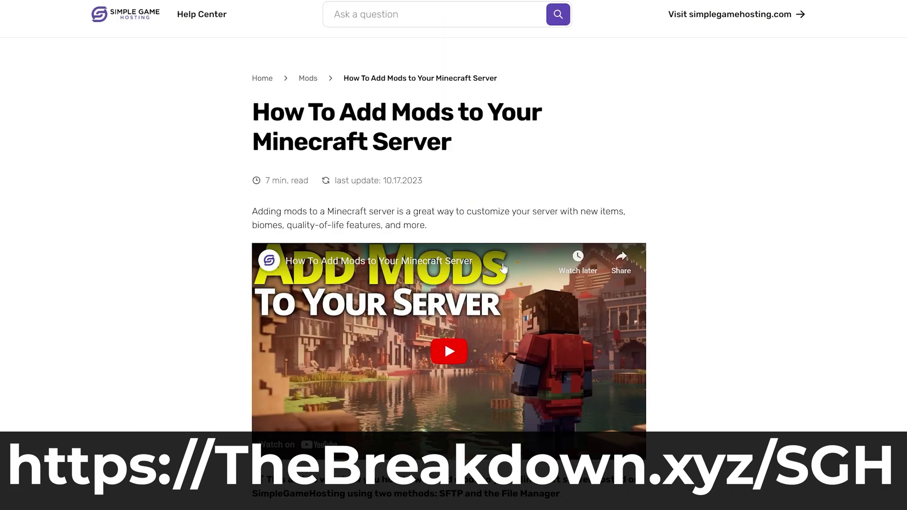
scroll(477, 293, "down", 20)
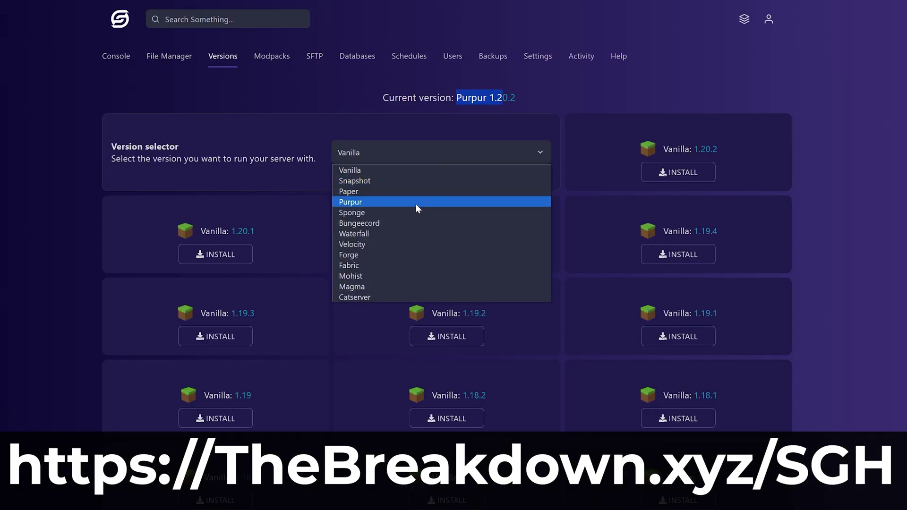
left_click(354, 260)
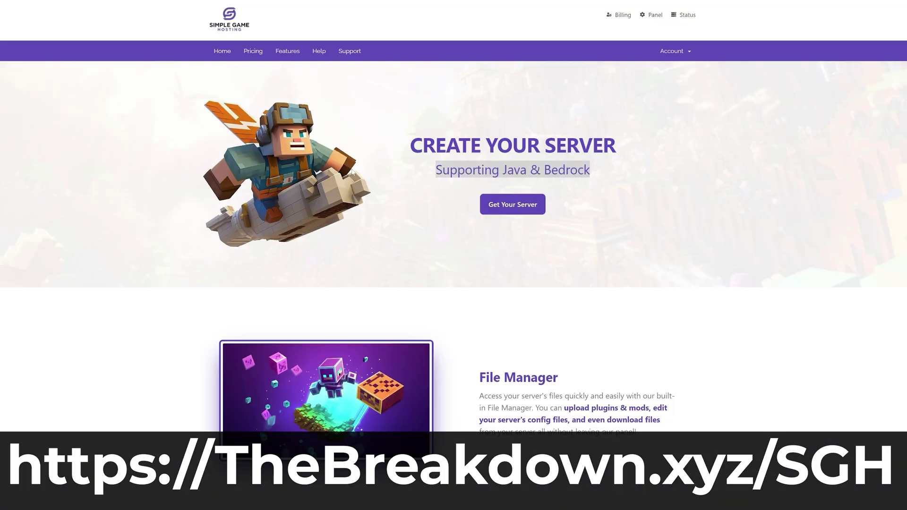
scroll(351, 172, "down", 8)
left_click_drag(668, 100, 241, 116)
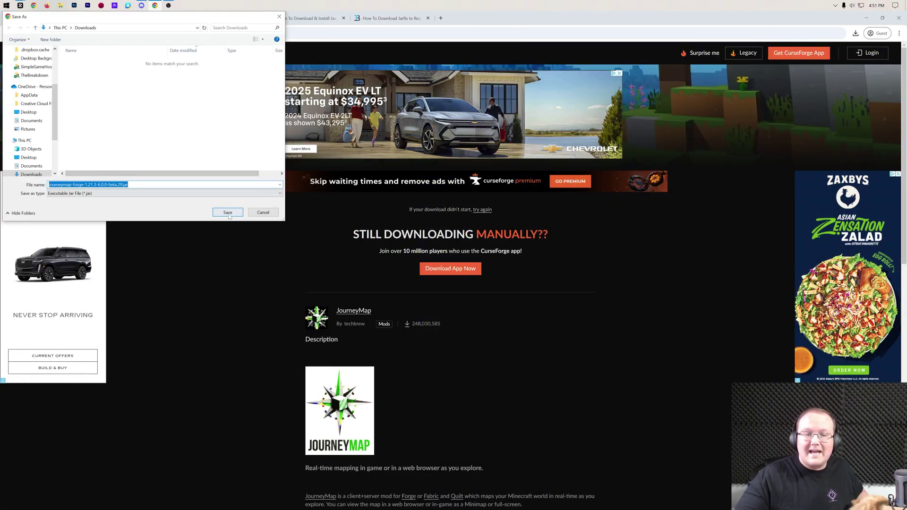
Step: Save the JourneyMap jar to Downloads and go to the Forge installation tutorial
left_click(227, 213)
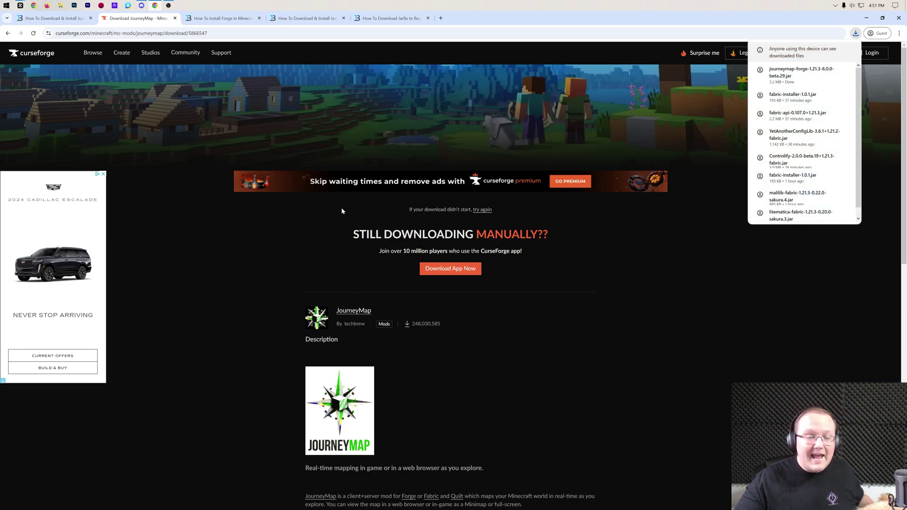
left_click(222, 18)
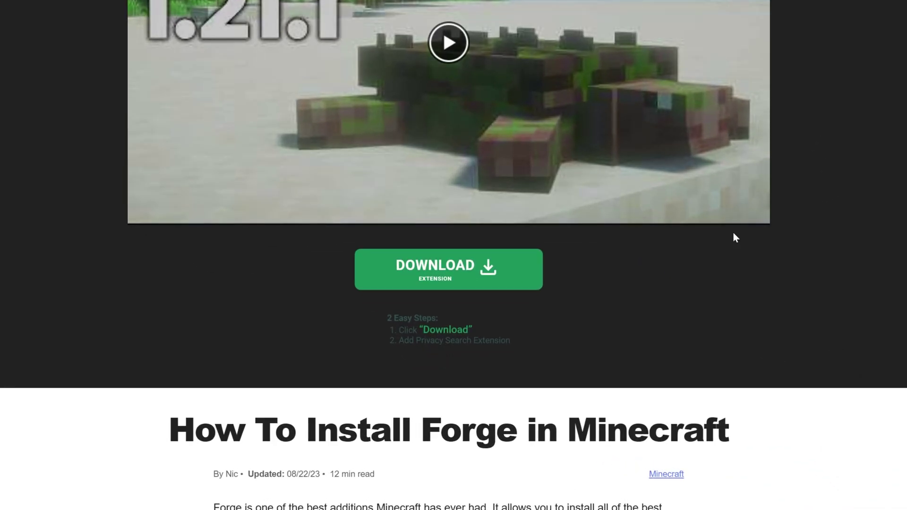
Step: Download the latest Forge 1.21.3 installer (53.0.7) and save it into Downloads
scroll(702, 257, "down", 3)
scroll(680, 269, "down", 3)
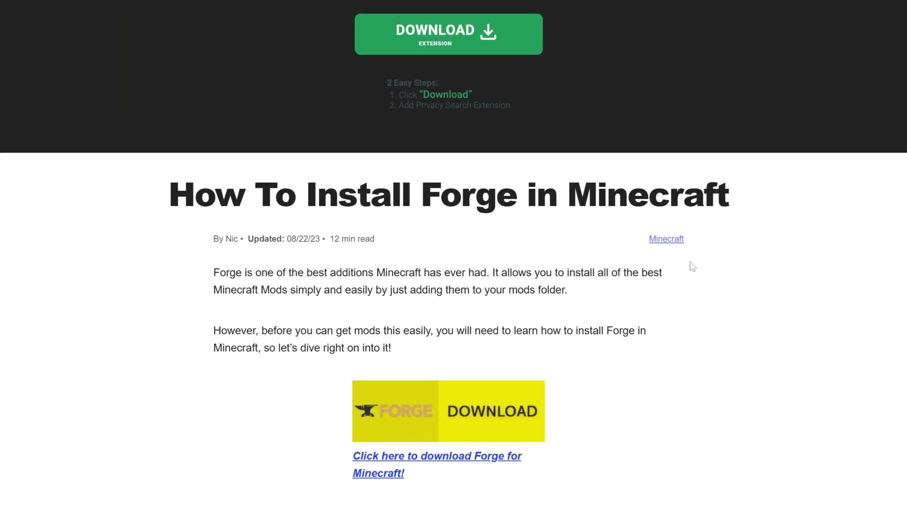
left_click(423, 349)
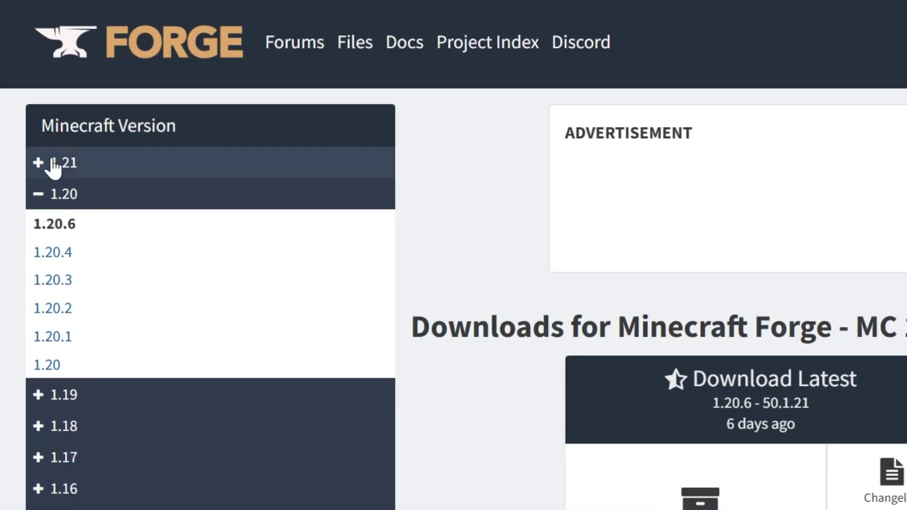
left_click(53, 166)
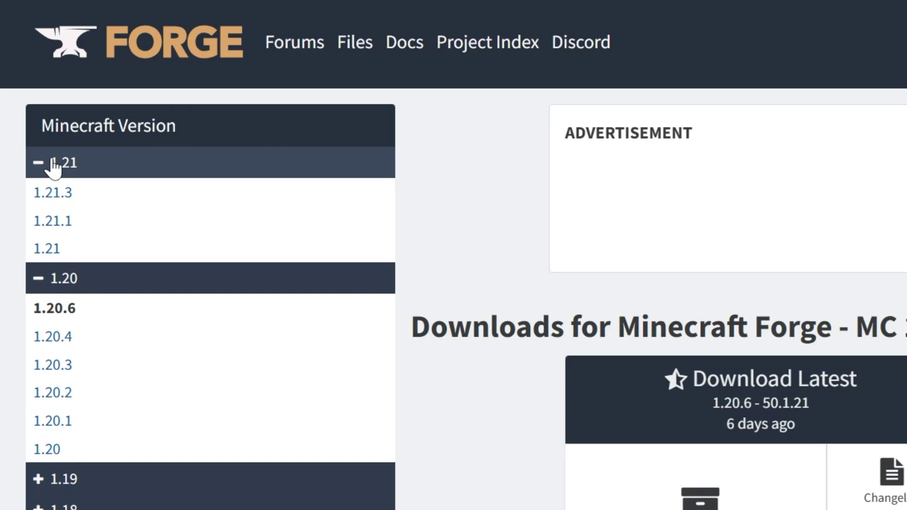
left_click(49, 194)
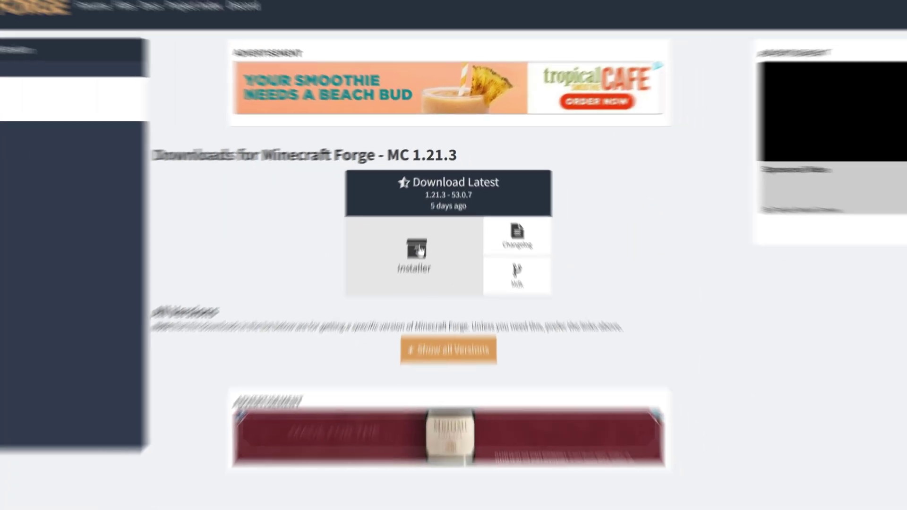
left_click(420, 249)
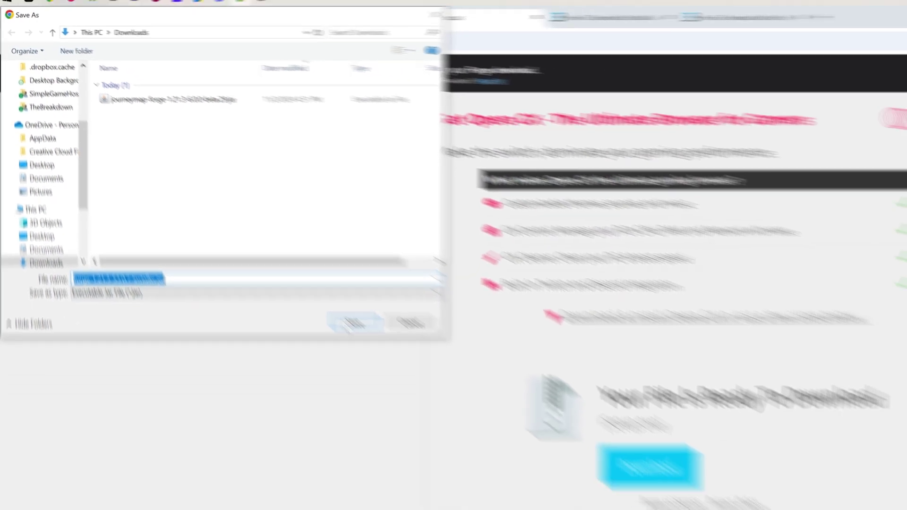
left_click(523, 468)
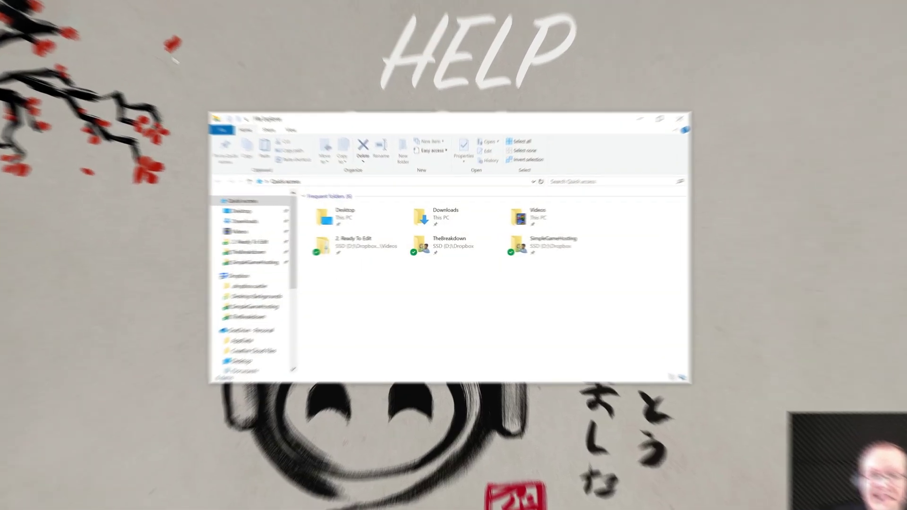
Step: Open the Downloads folder and select the Forge 1.21.3 installer jar
left_click(232, 221)
left_click(339, 221)
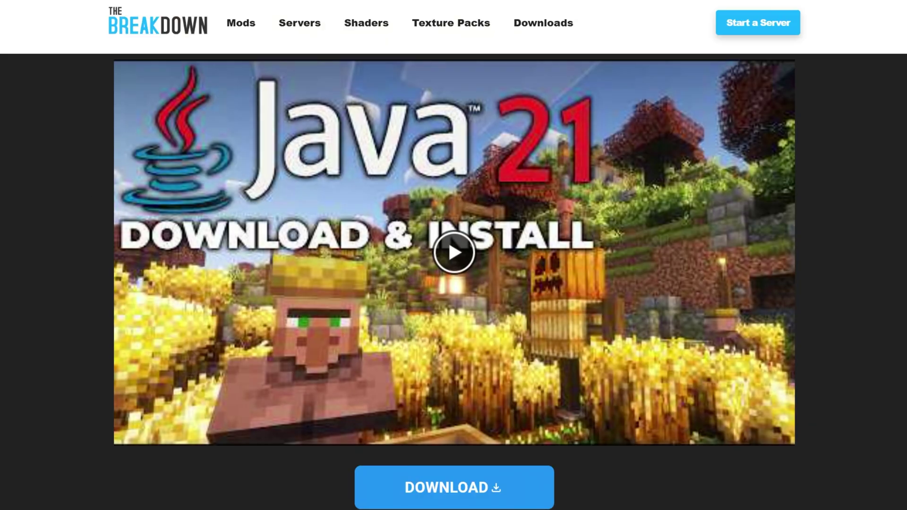
Step: Scroll through the Java 21 download guide on TheBreakdown.xyz
scroll(454, 255, "down", 10)
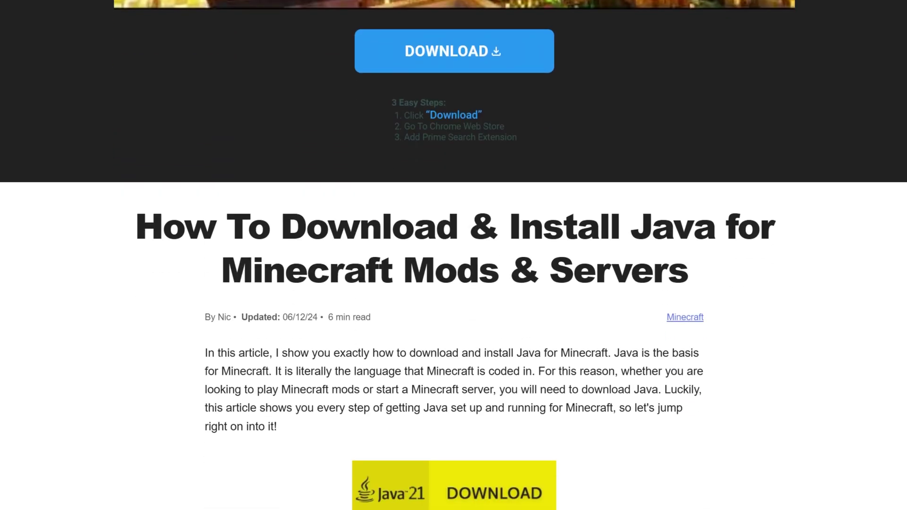
scroll(453, 255, "down", 2)
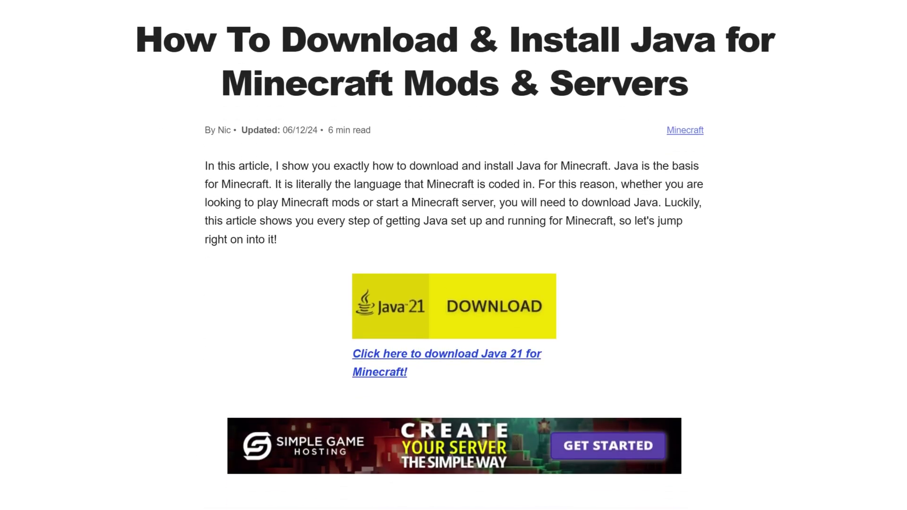
scroll(457, 155, "up", 12)
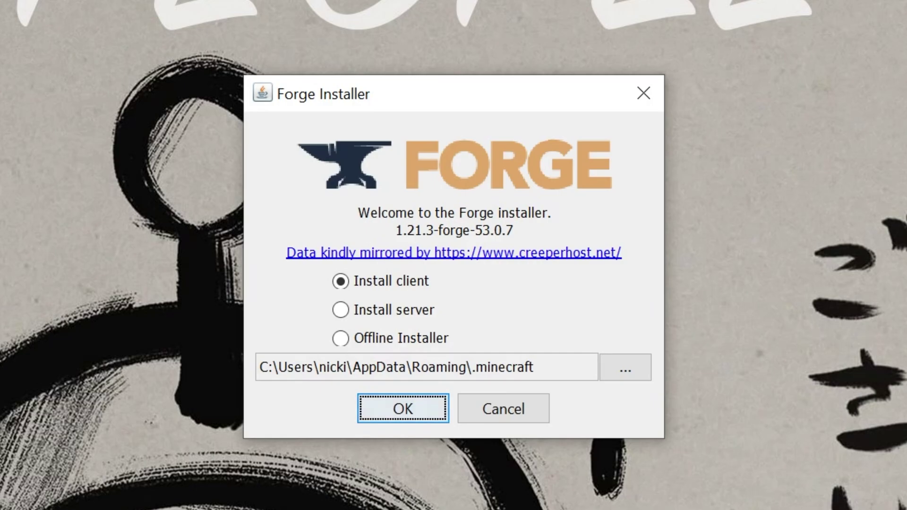
Step: Install the 1.21.3-forge-53.0.7 client using the default .minecraft path
left_click(376, 284)
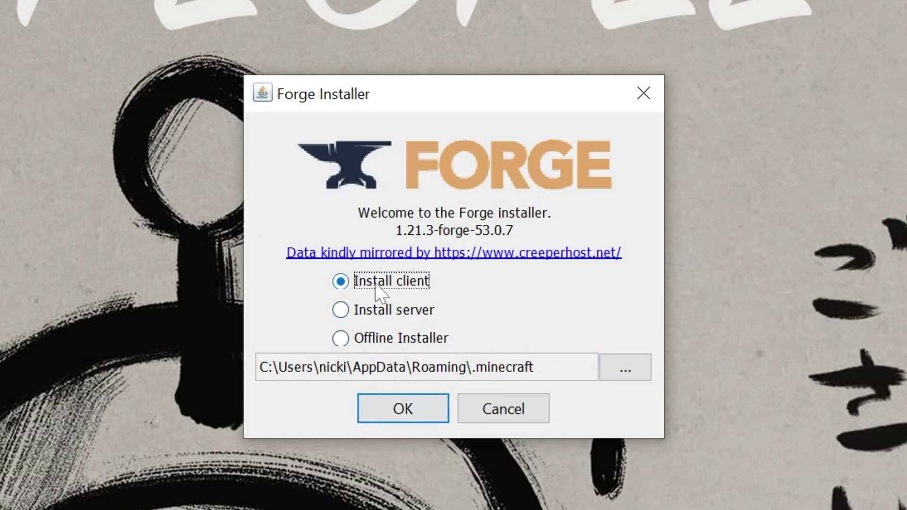
left_click(384, 409)
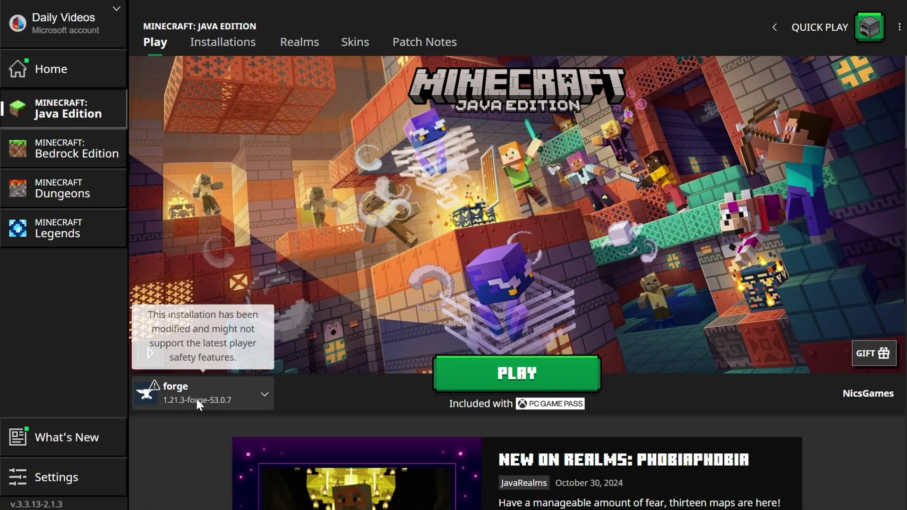
Step: Select the forge installation on the Play tab and dismiss the modified-installation warning
left_click(196, 397)
left_click(253, 390)
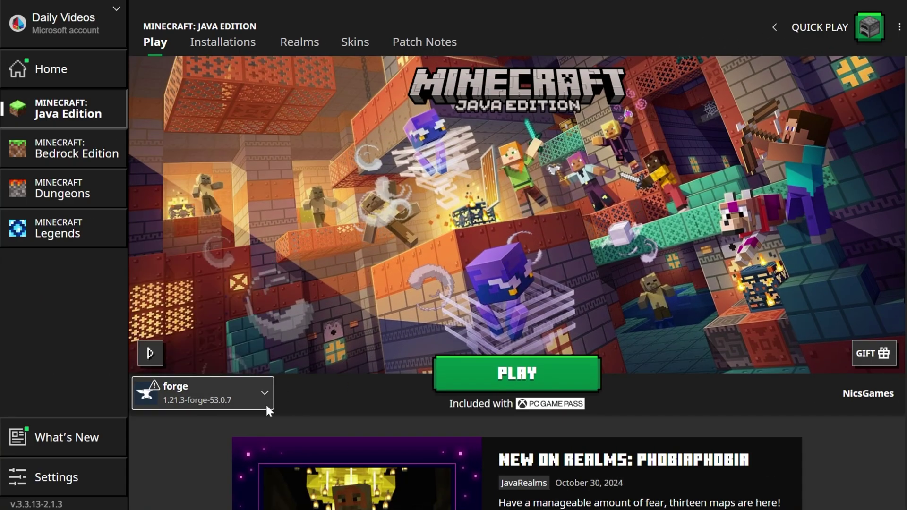
left_click(470, 376)
left_click(551, 330)
Step: List installations, toggle the Modded filter off and on, and start a new installation
left_click(219, 43)
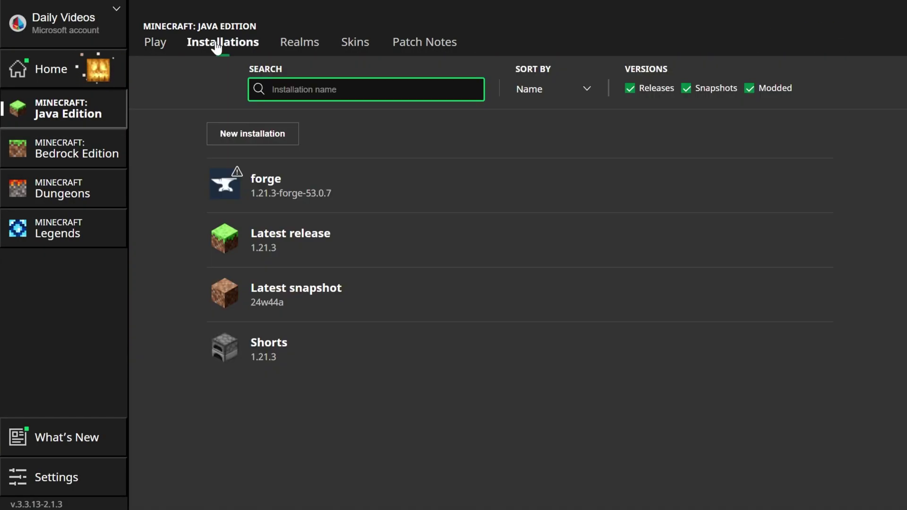
left_click(775, 88)
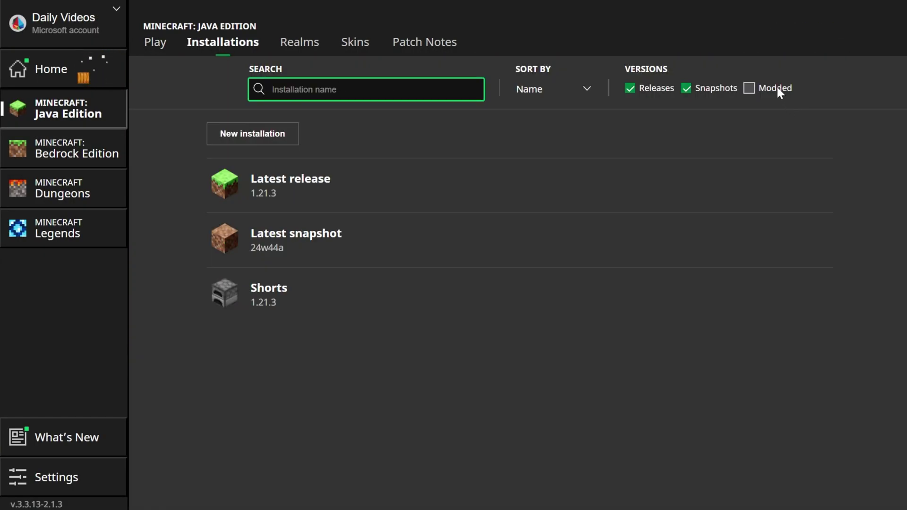
left_click(750, 89)
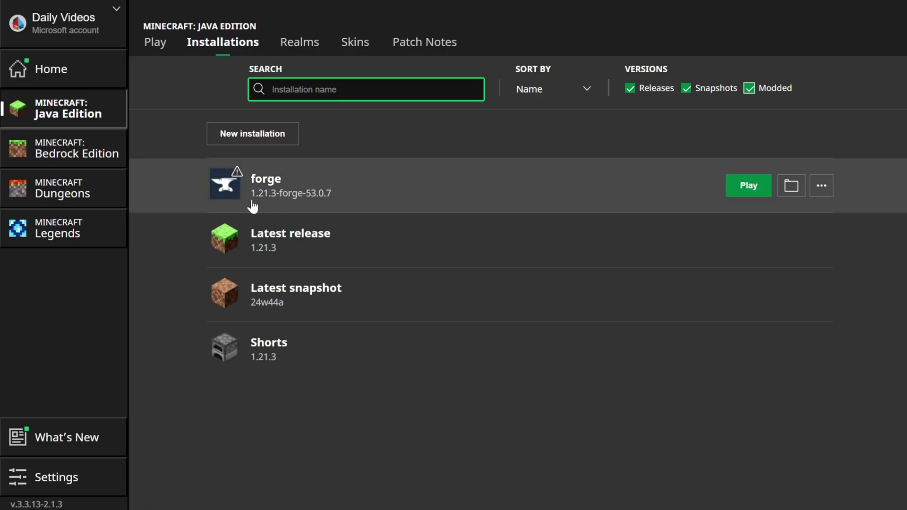
left_click(263, 138)
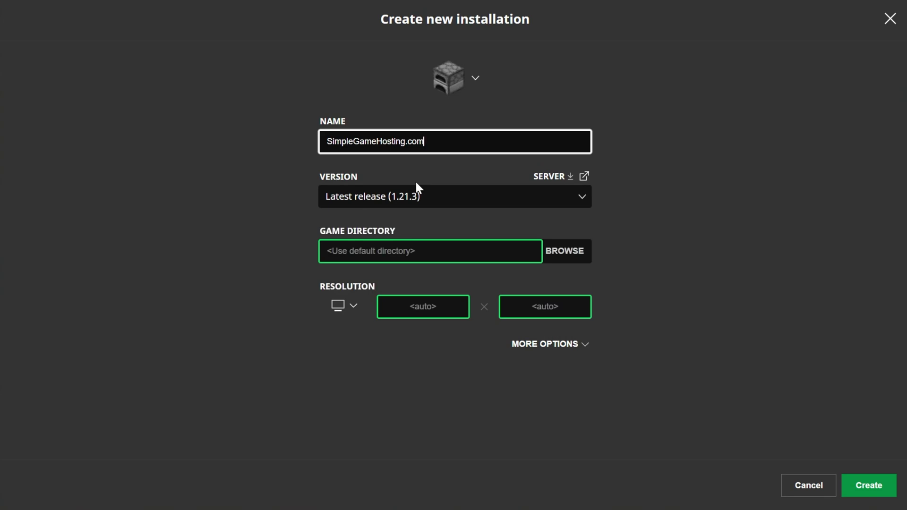
Step: Set version release 1.21.3-forge-53.0.7 at 2560x1440, create the installation, and launch it
key("Tab")
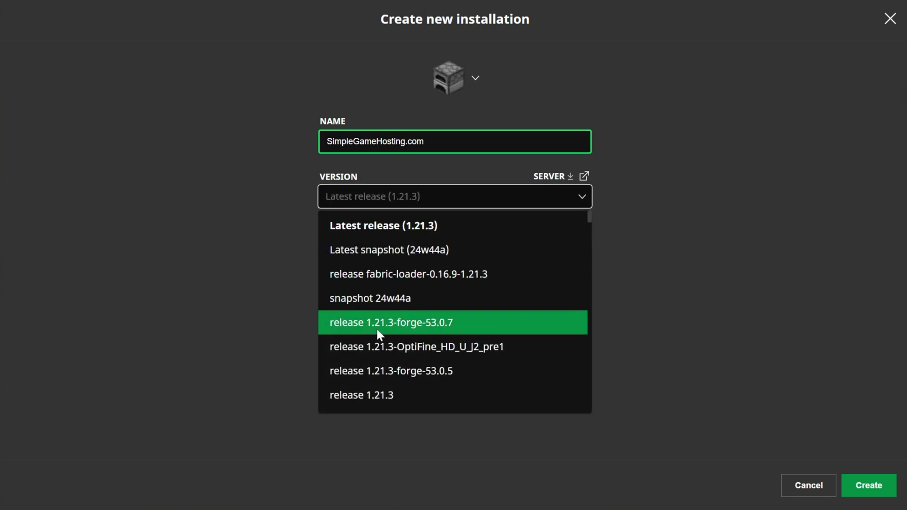
left_click(431, 320)
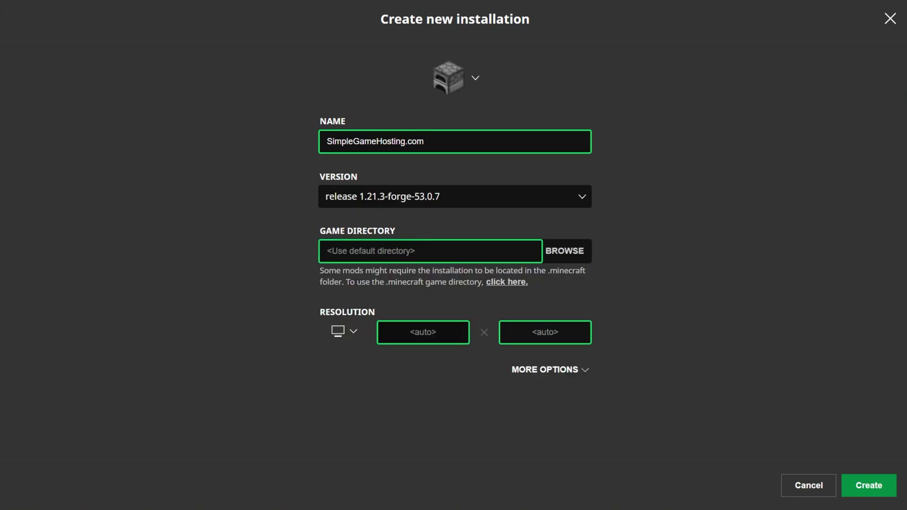
left_click(346, 339)
left_click(352, 304)
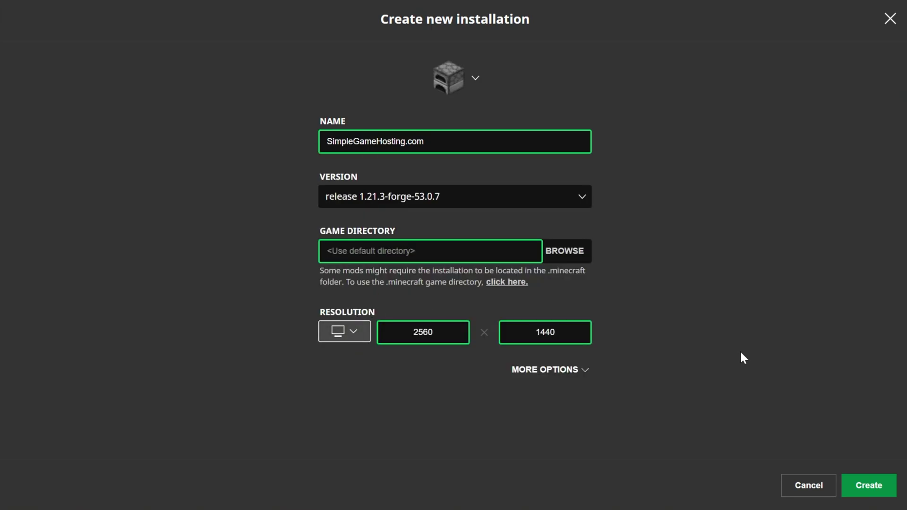
left_click(862, 481)
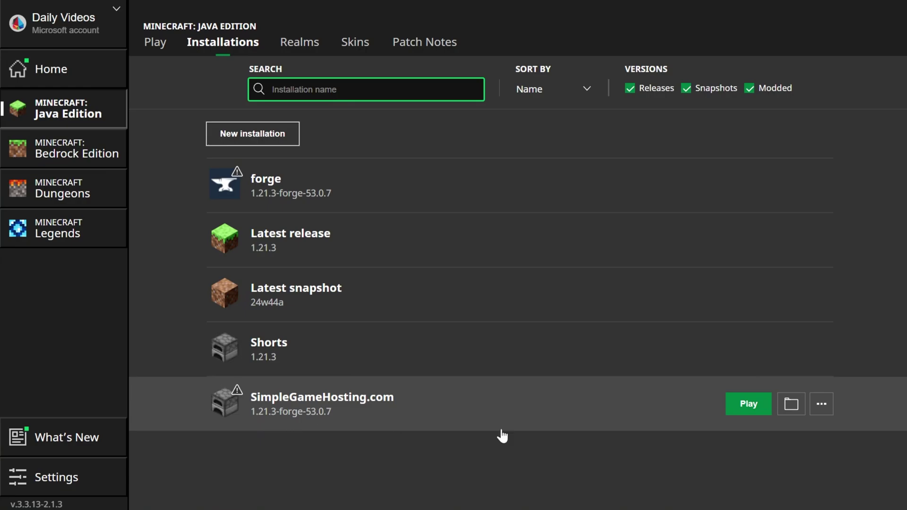
left_click(751, 405)
left_click(609, 332)
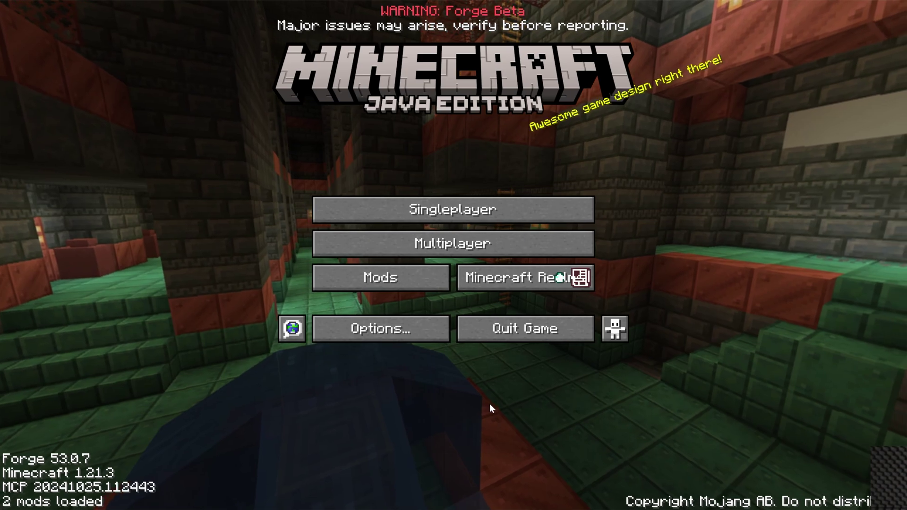
Step: Check that the Mods list shows only Minecraft 1.21.3 and Forge 53.0.7, then close it
left_click(410, 285)
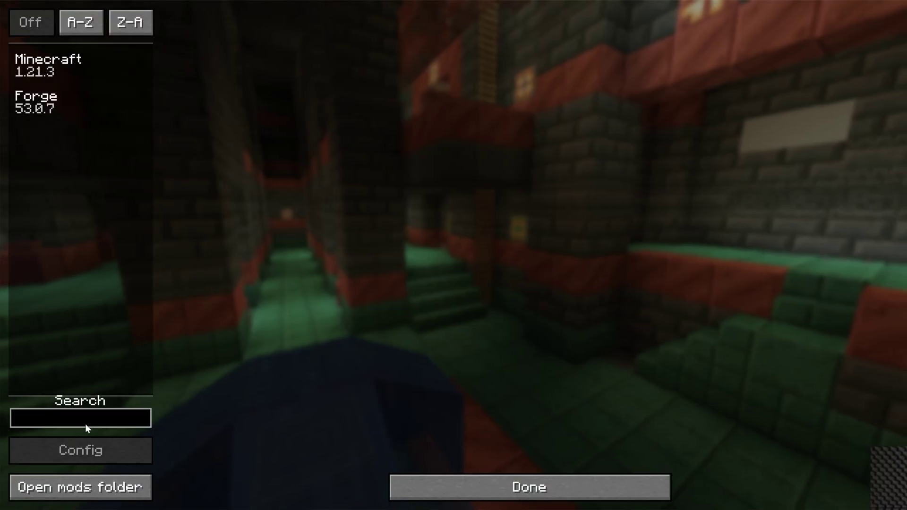
left_click(455, 483)
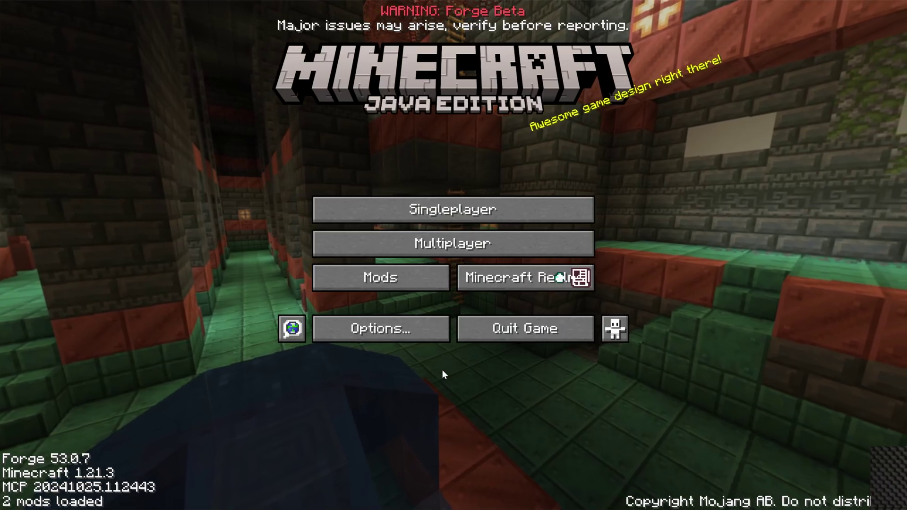
Step: Move journeymap-forge-1.21.3-6.0.0-beta.29.jar from the desktop into the .minecraft mods folder
left_click(404, 287)
left_click(132, 490)
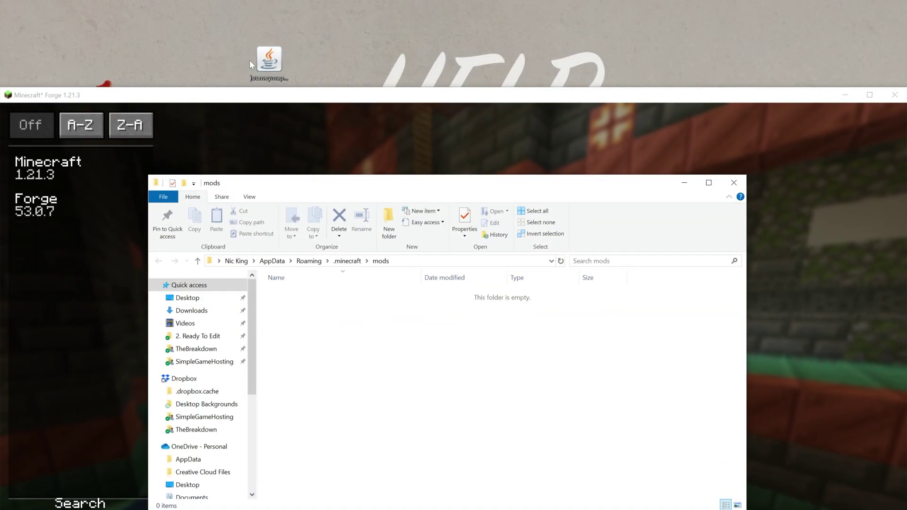
left_click_drag(249, 60, 482, 356)
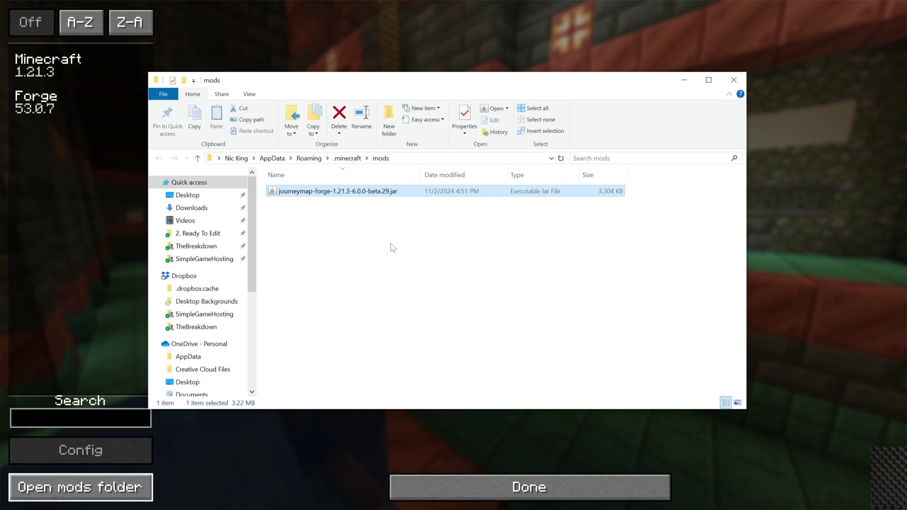
left_click(745, 82)
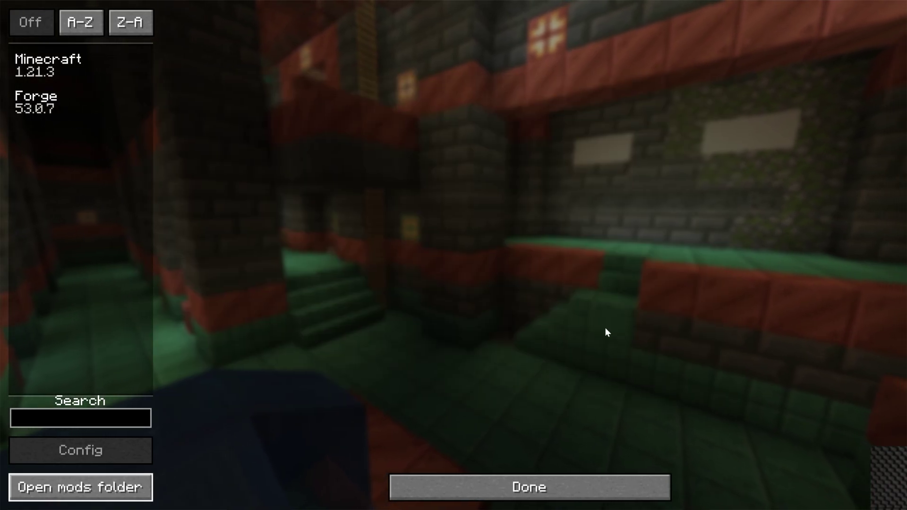
Step: Quit Minecraft and reopen the Minecraft Launcher
left_click(559, 487)
left_click(518, 318)
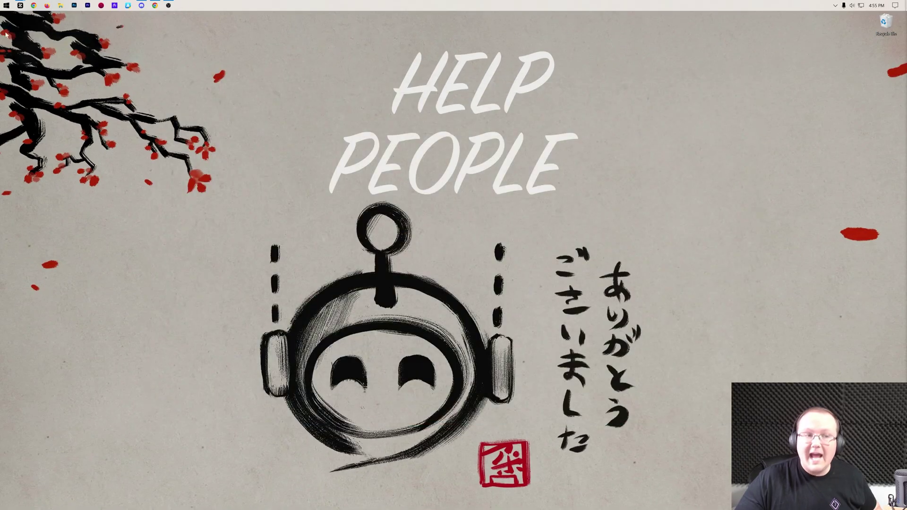
left_click(5, 5)
left_click(166, 44)
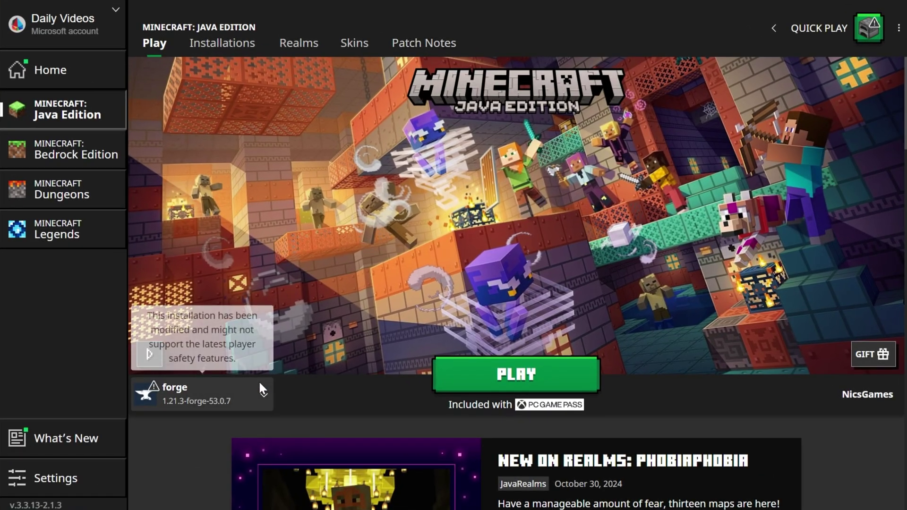
Step: Launch the SimpleGameHosting.com (1.21.3-forge-53.0.7) installation
left_click(259, 381)
left_click(217, 361)
left_click(551, 382)
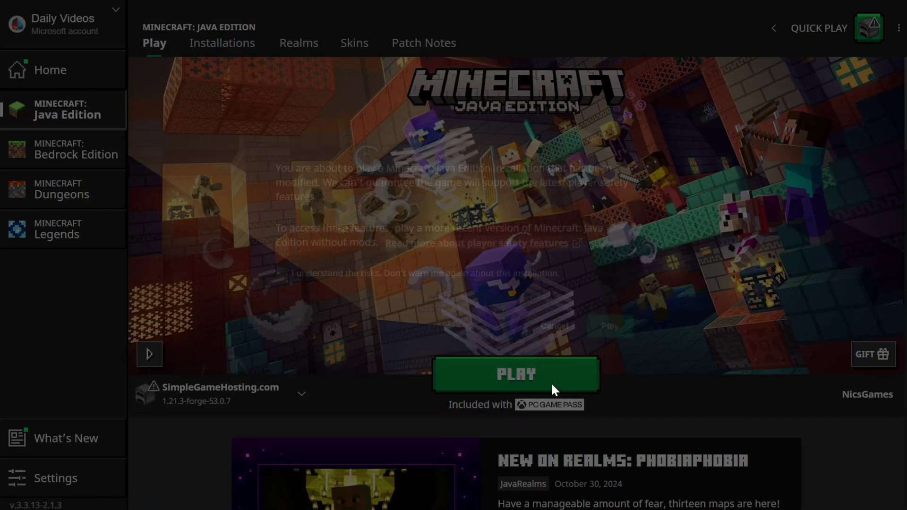
Step: Accept the modified-installation warning and confirm Journeymap appears in the Mods list
left_click(608, 327)
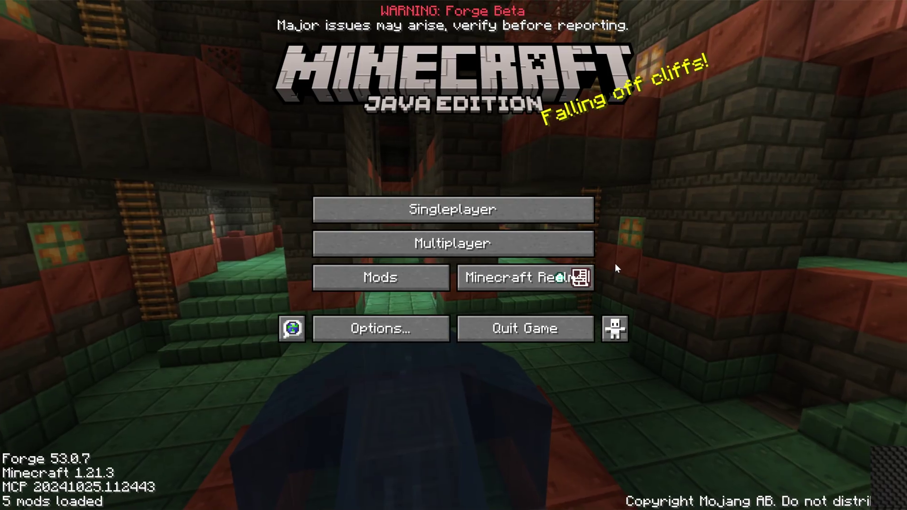
left_click(392, 285)
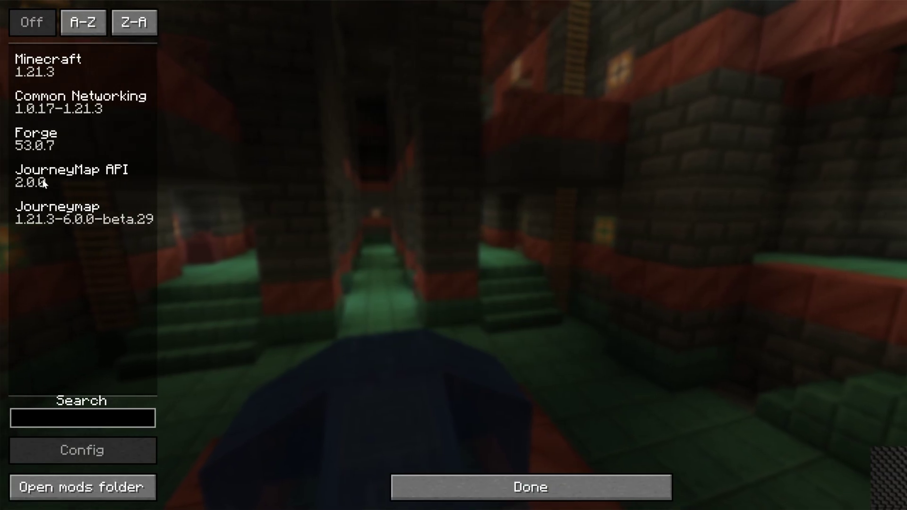
left_click(47, 213)
left_click(532, 487)
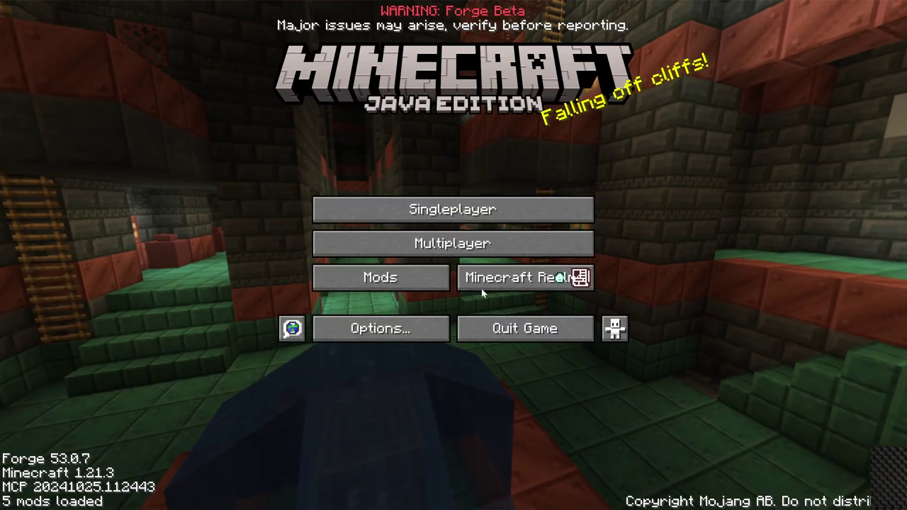
Step: Join the SimpleGameHosting.com server through Multiplayer, accepting the third-party caution
left_click(472, 249)
left_click(373, 330)
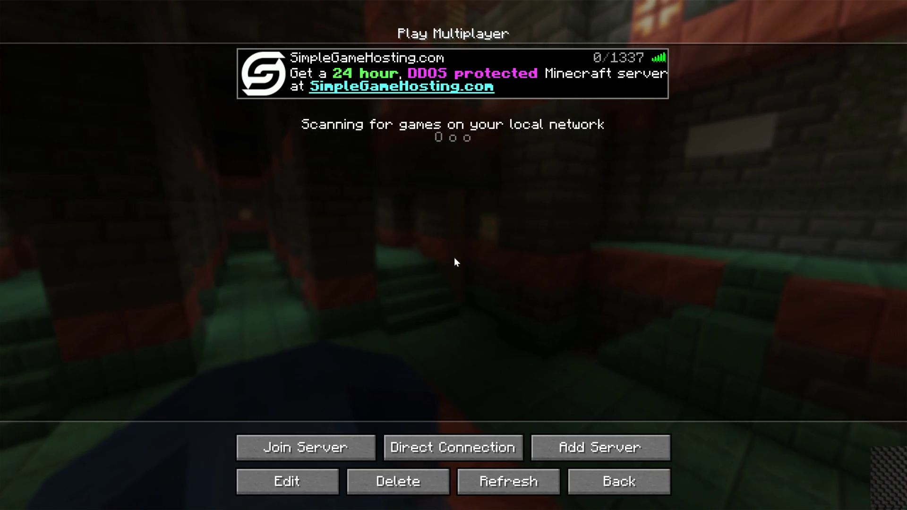
mouse_move(359, 79)
double_click(388, 88)
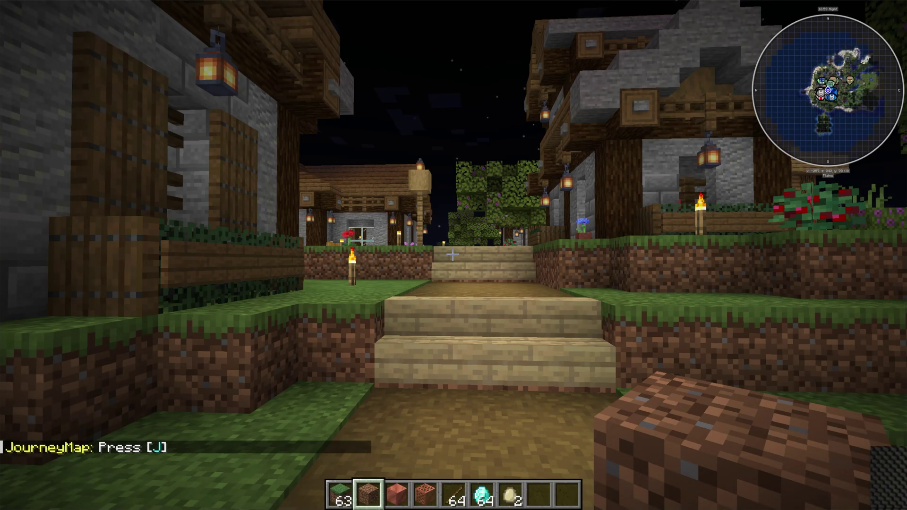
Step: Open JourneyMap's full map, dismiss What's New, and zoom and pan to centre the village
key("j")
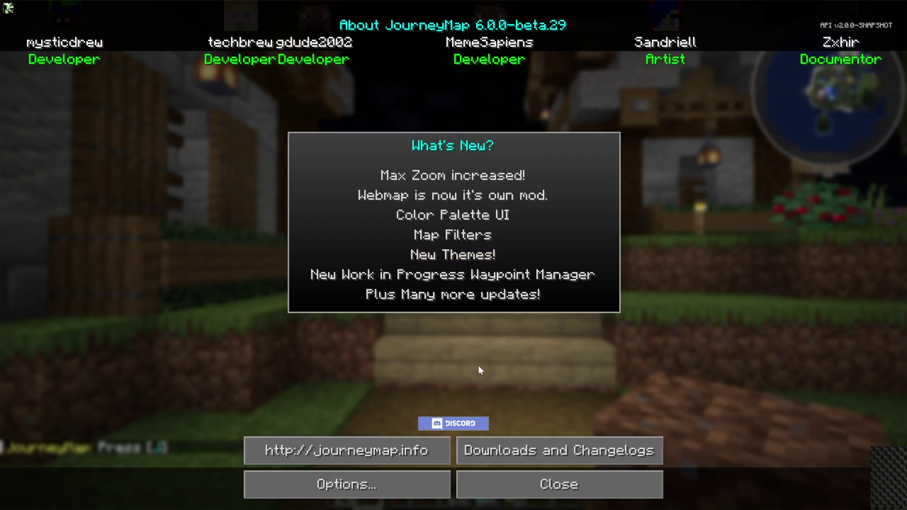
left_click(517, 482)
scroll(449, 66, "up", 4)
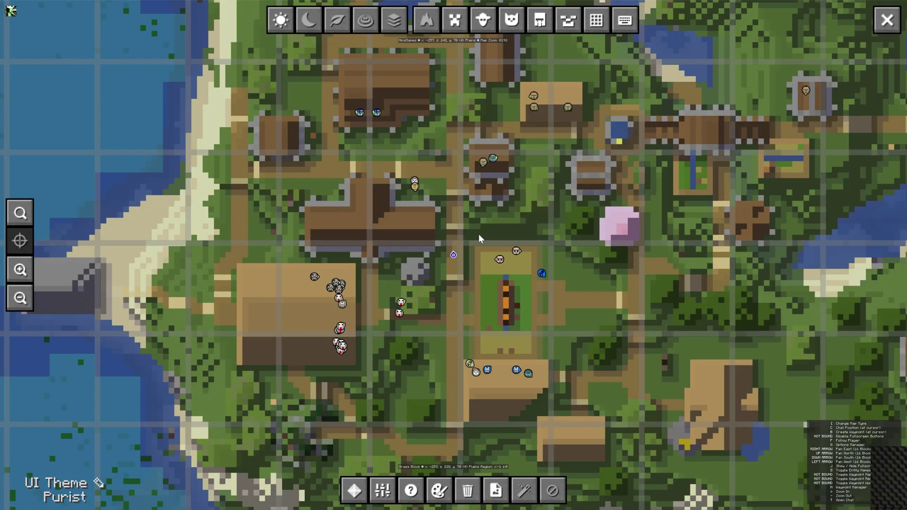
scroll(533, 194, "down", 2)
scroll(469, 188, "down", 4)
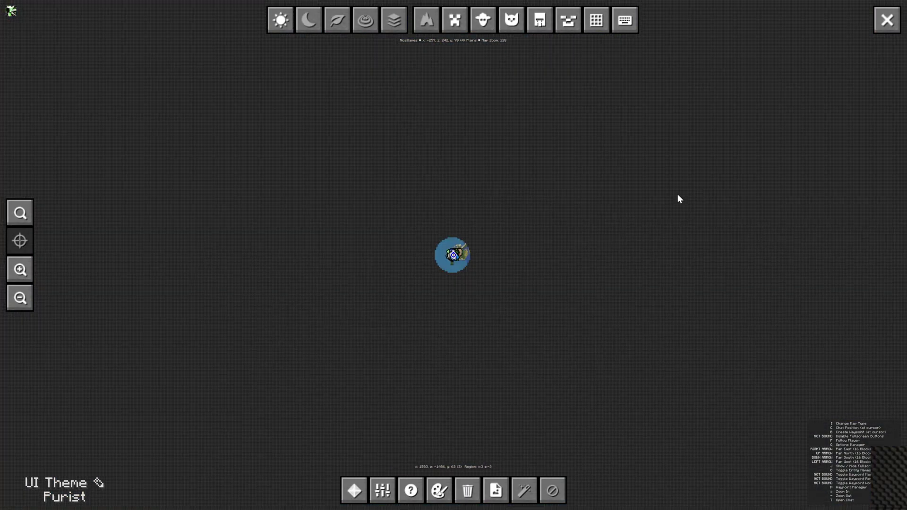
scroll(475, 182, "up", 5)
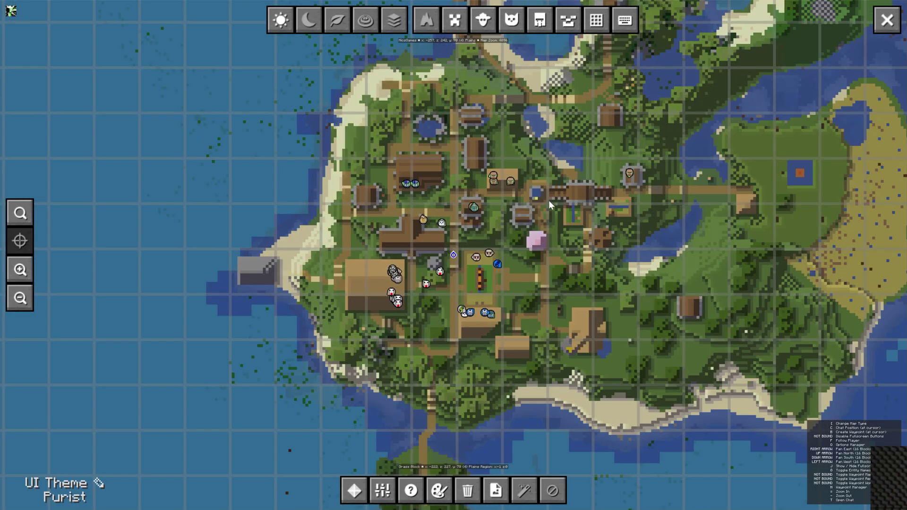
left_click_drag(548, 200, 490, 220)
scroll(463, 249, "up", 1)
left_click_drag(322, 257, 354, 189)
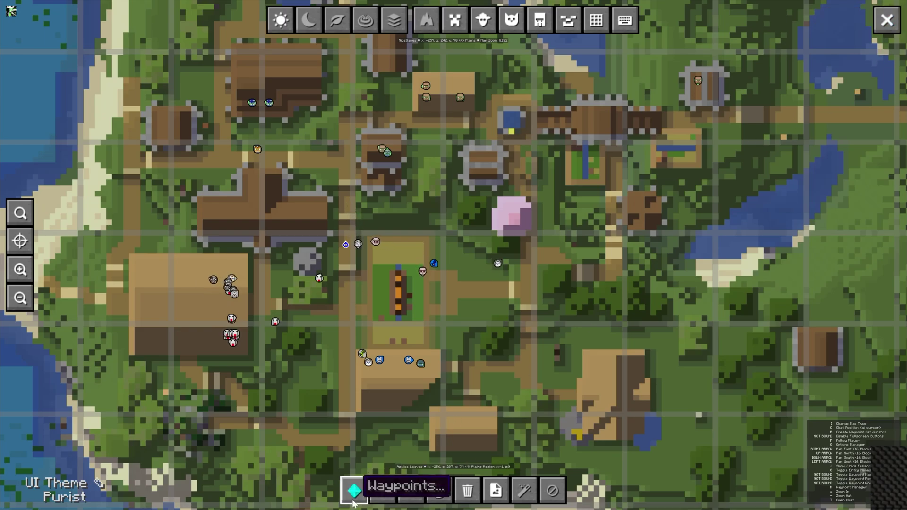
Step: Create a new waypoint at the current position named Spawn
left_click(353, 491)
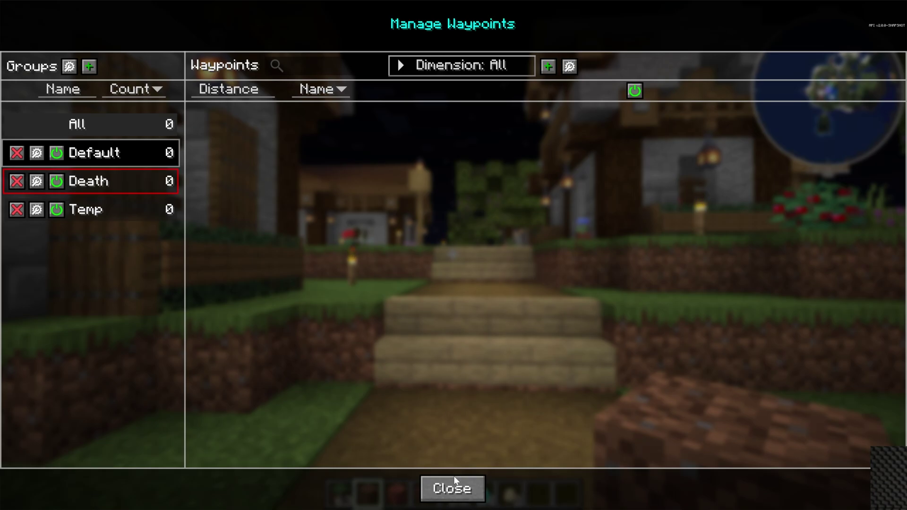
left_click(453, 488)
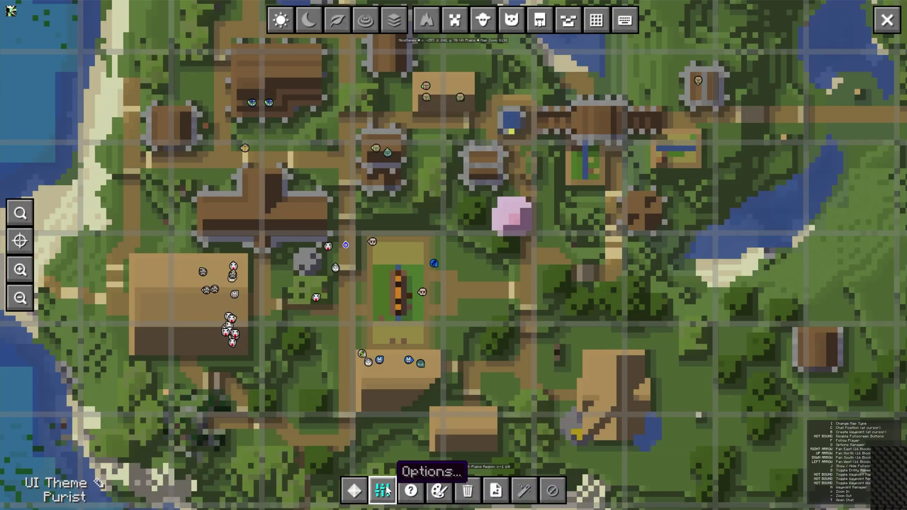
left_click(354, 491)
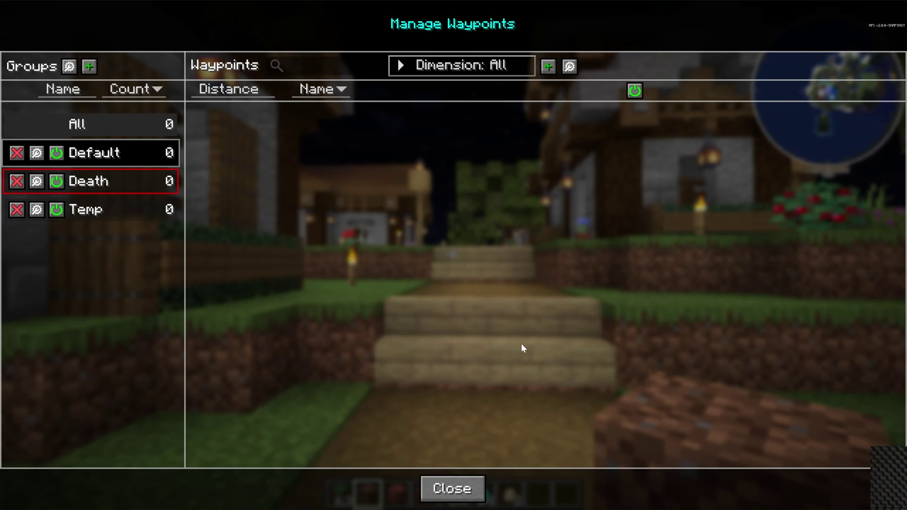
left_click(548, 67)
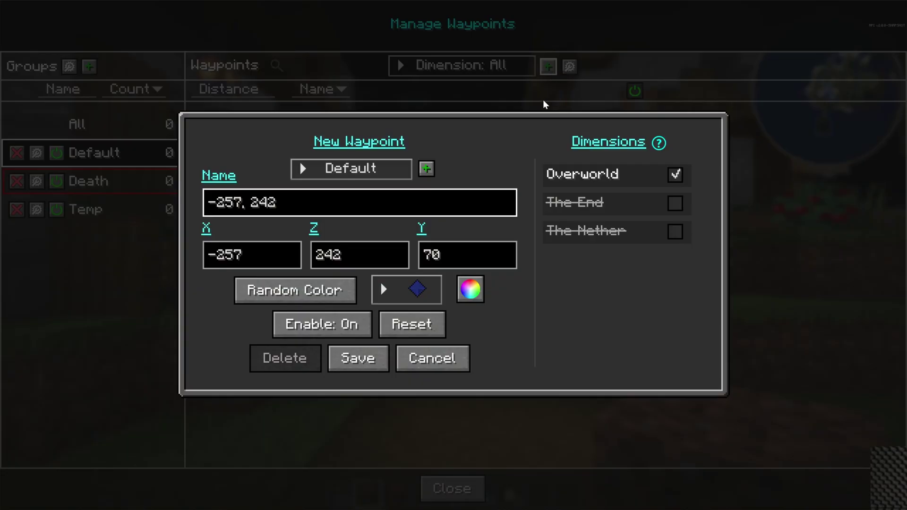
key("ctrl+a")
type("Sapwn")
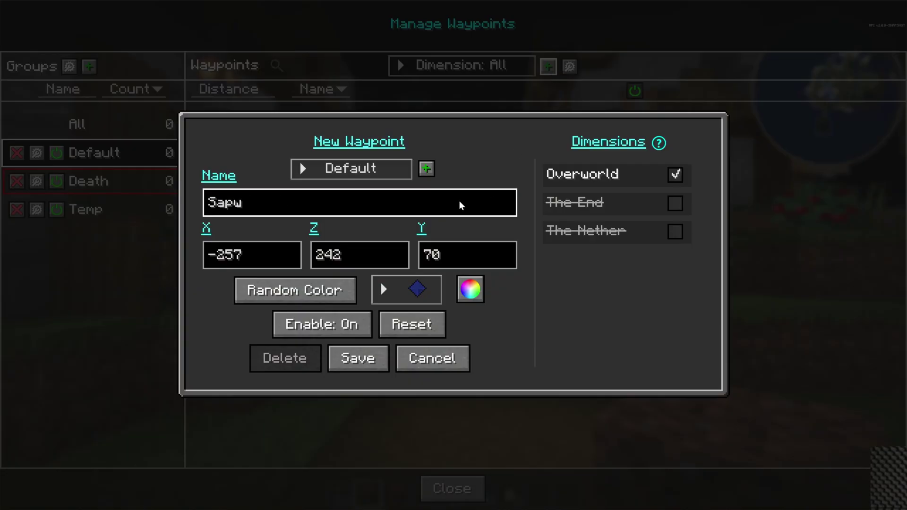
key("BackSpace")
key("BackSpace")
type("pawn")
Step: Make the Spawn waypoint yellow, save it, and return to the game
left_click(469, 295)
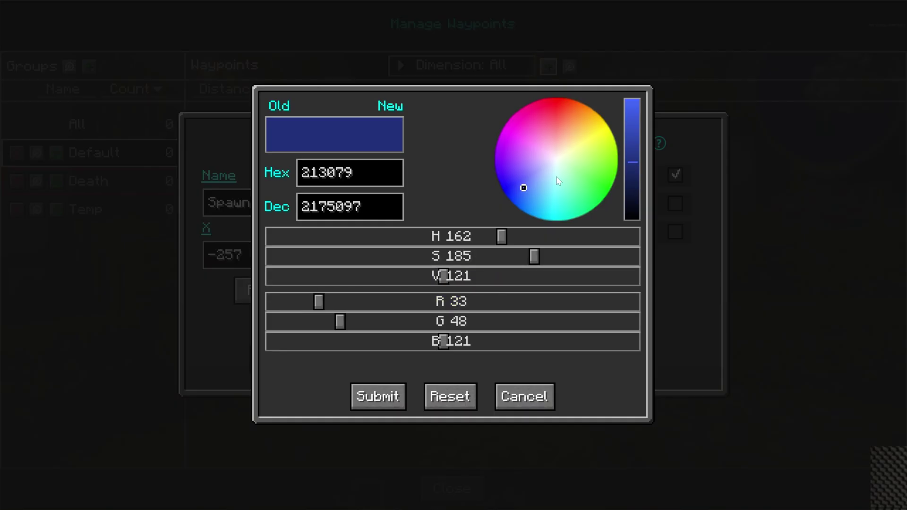
left_click(602, 122)
left_click(380, 396)
left_click(375, 365)
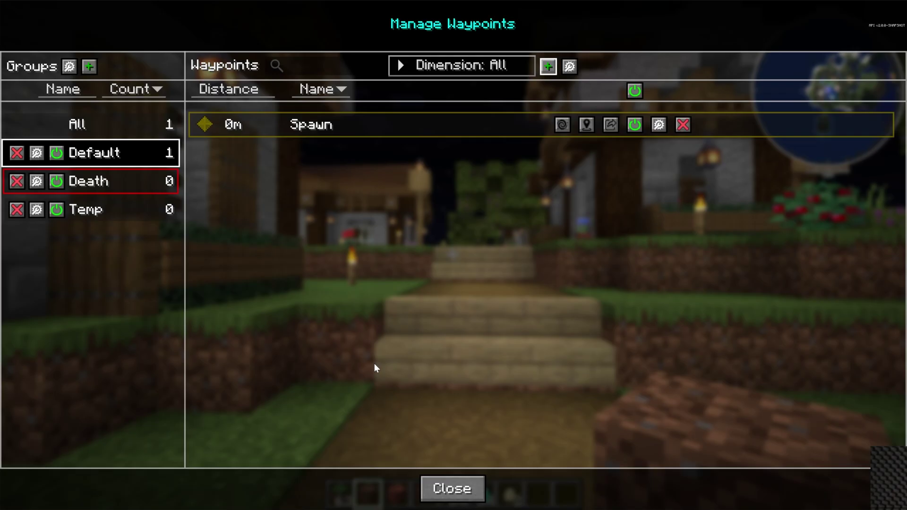
left_click(462, 483)
key("Escape")
key("w")
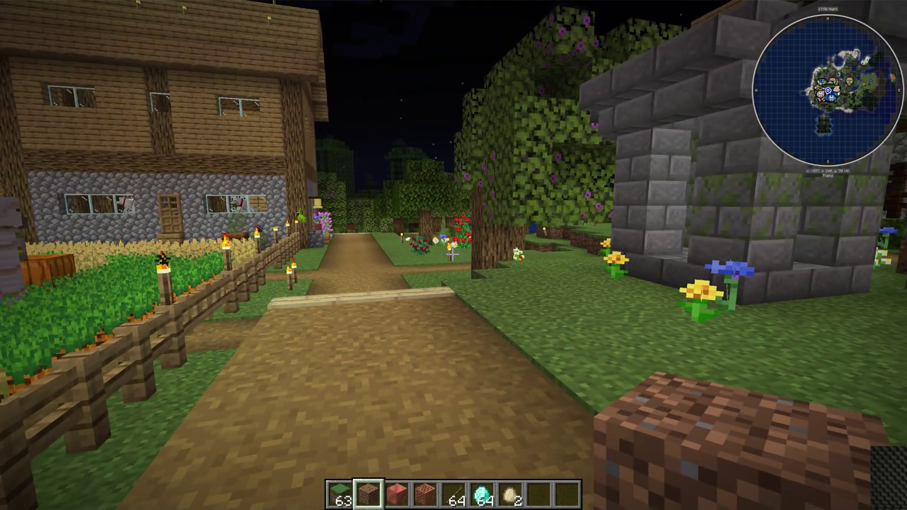
Step: Walk through the village toward the yellow Spawn beam and look up at it
key("ctrl+b")
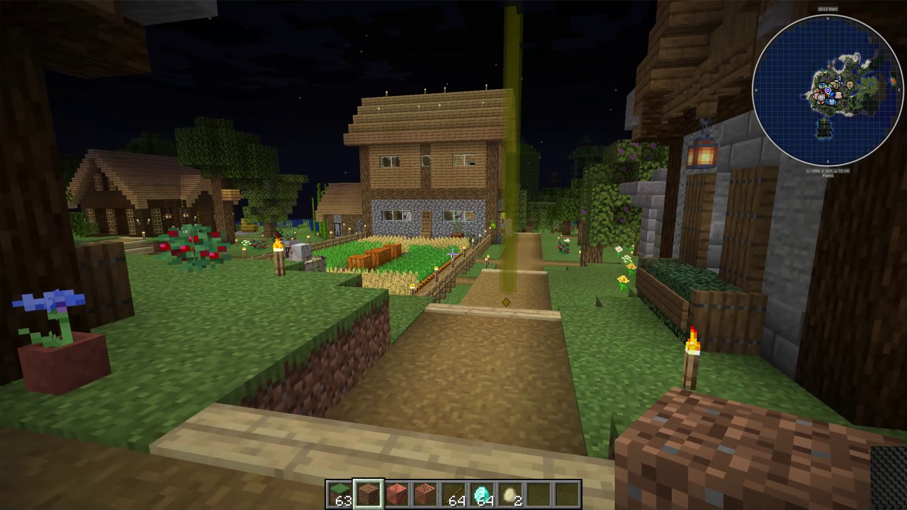
key("w")
key("s")
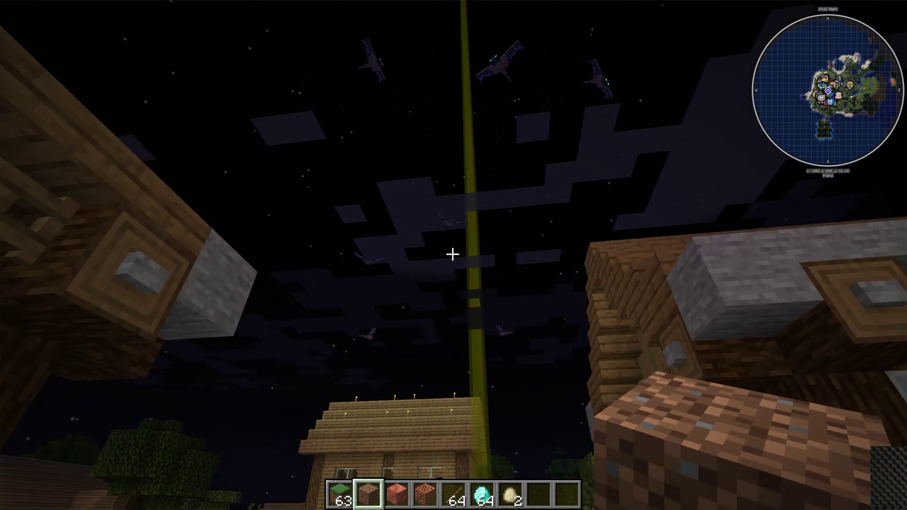
Step: Open JourneyMap's full map and zoom out to show the whole explored island
key("j")
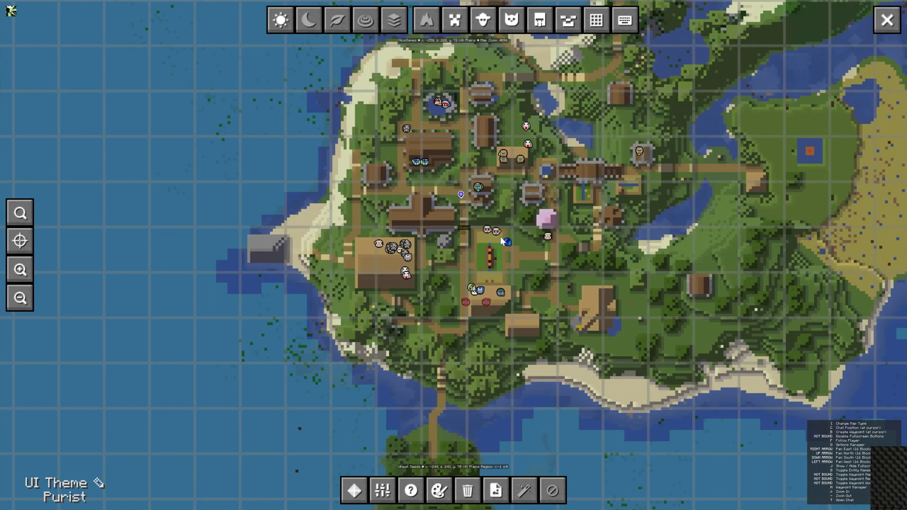
scroll(501, 237, "down", 1)
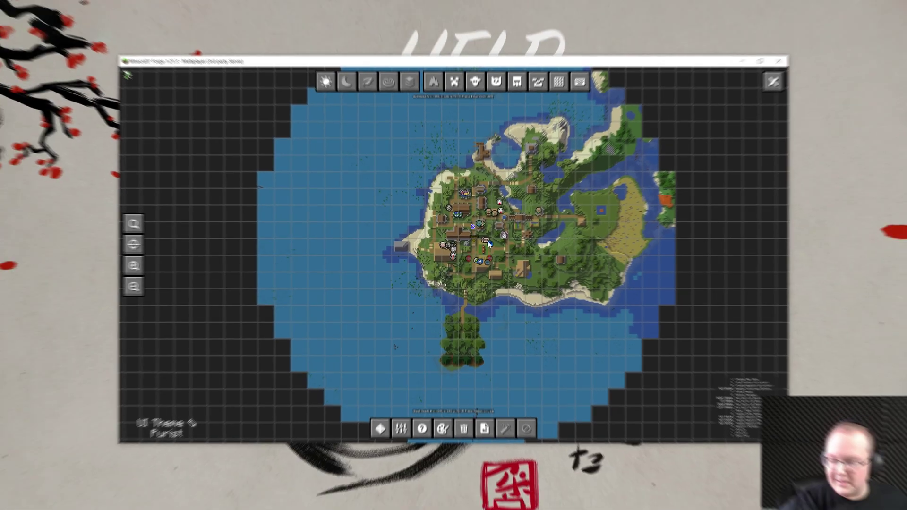